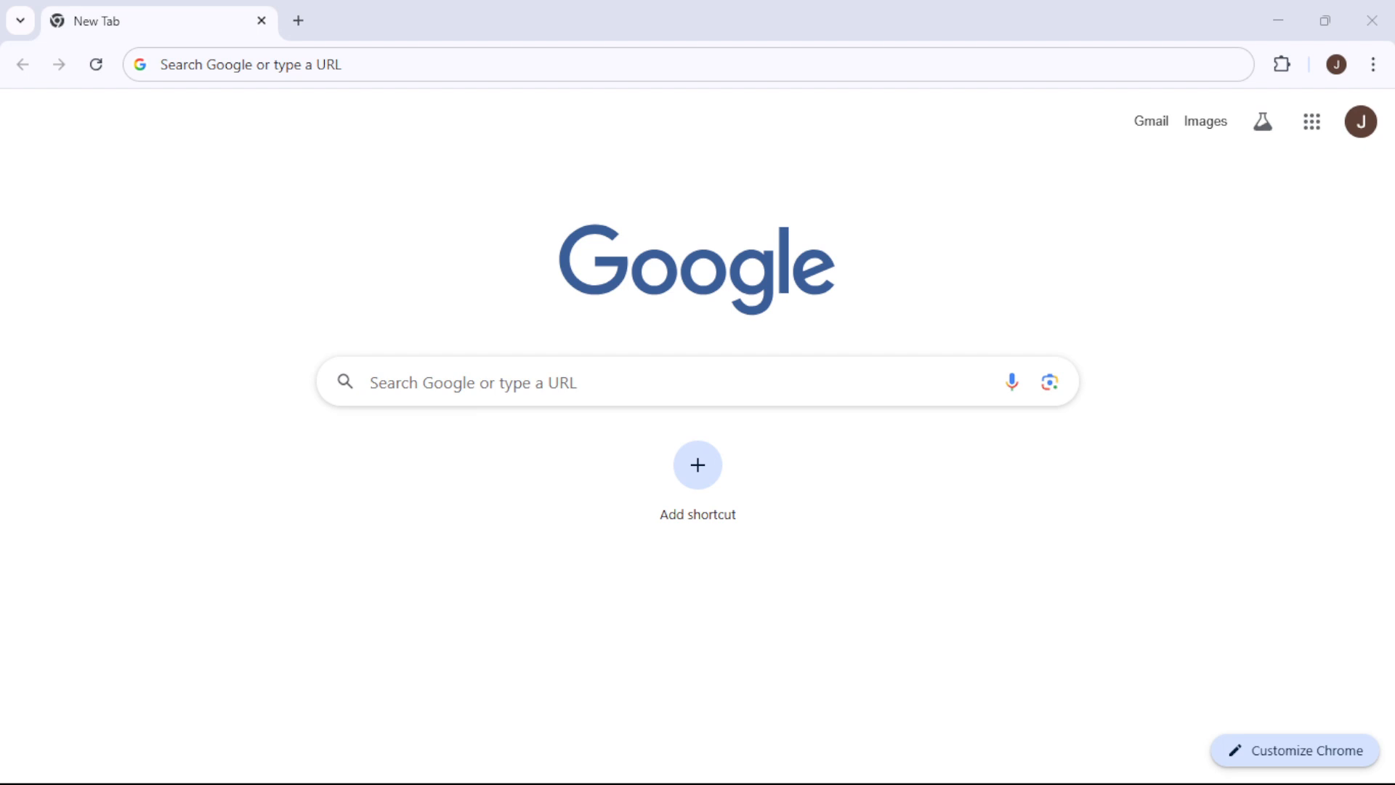
Step: Create a blank Google Sheets spreadsheet from the address sheets.new
click(353, 290)
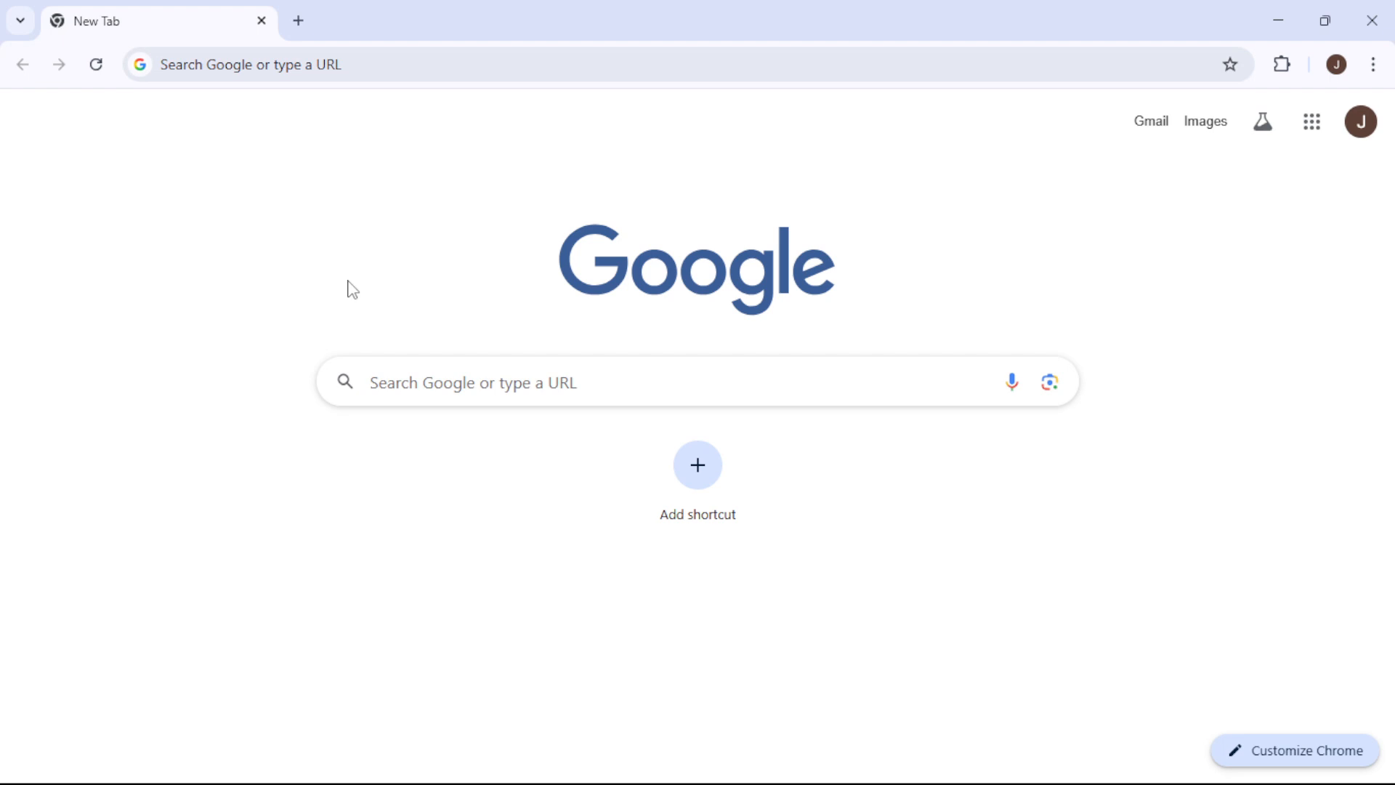
click(336, 73)
text(sheets.new)
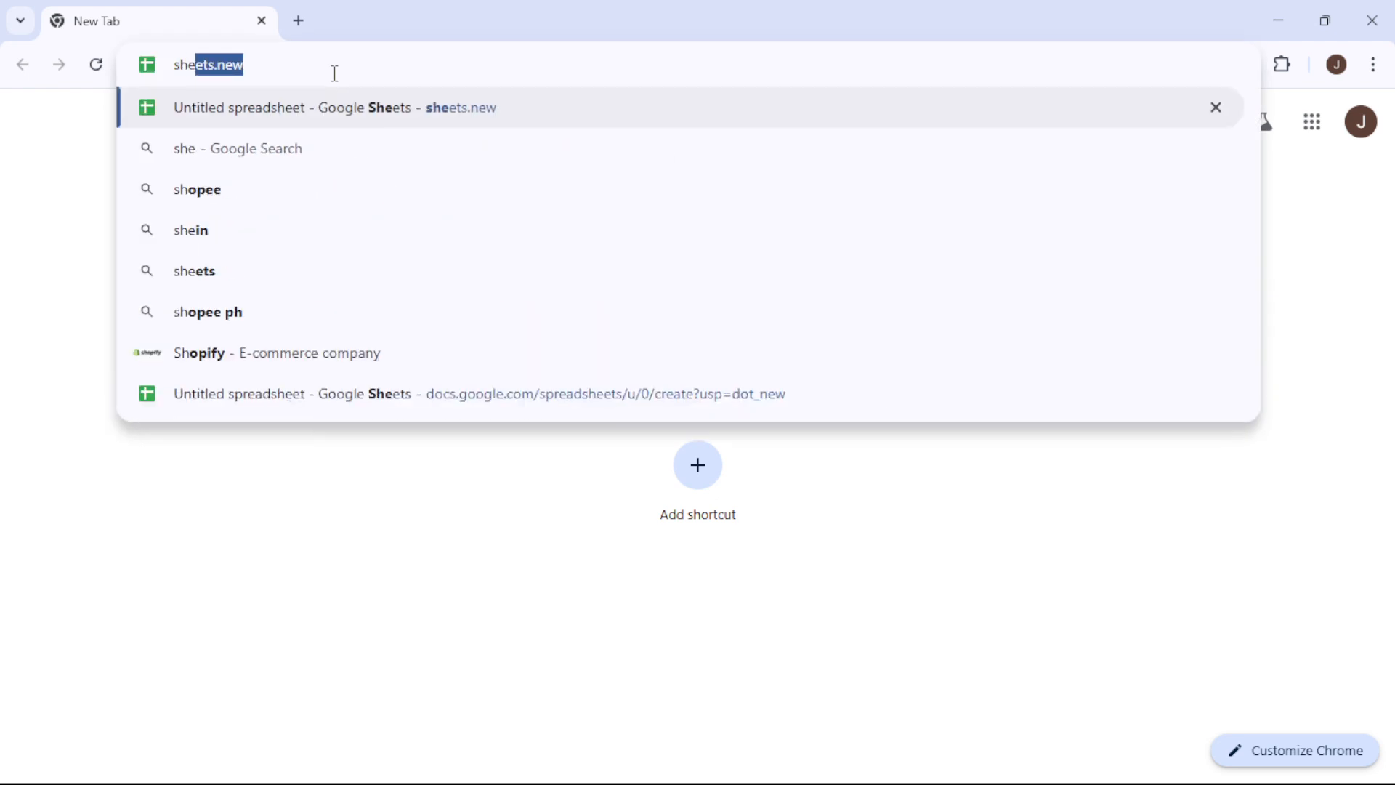
key(Return)
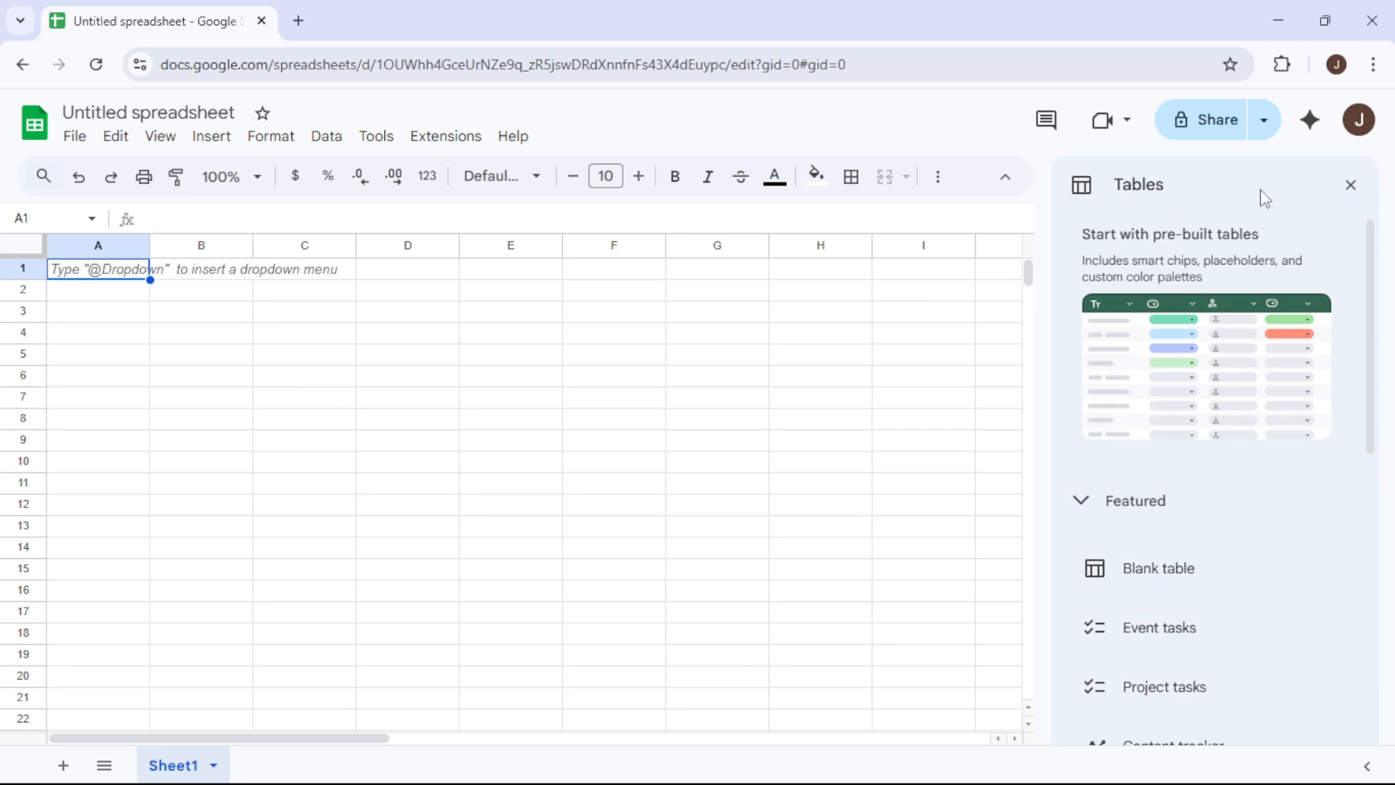
Step: Dismiss the pre-built tables suggestions and rename the spreadsheet as "test"
click(1343, 190)
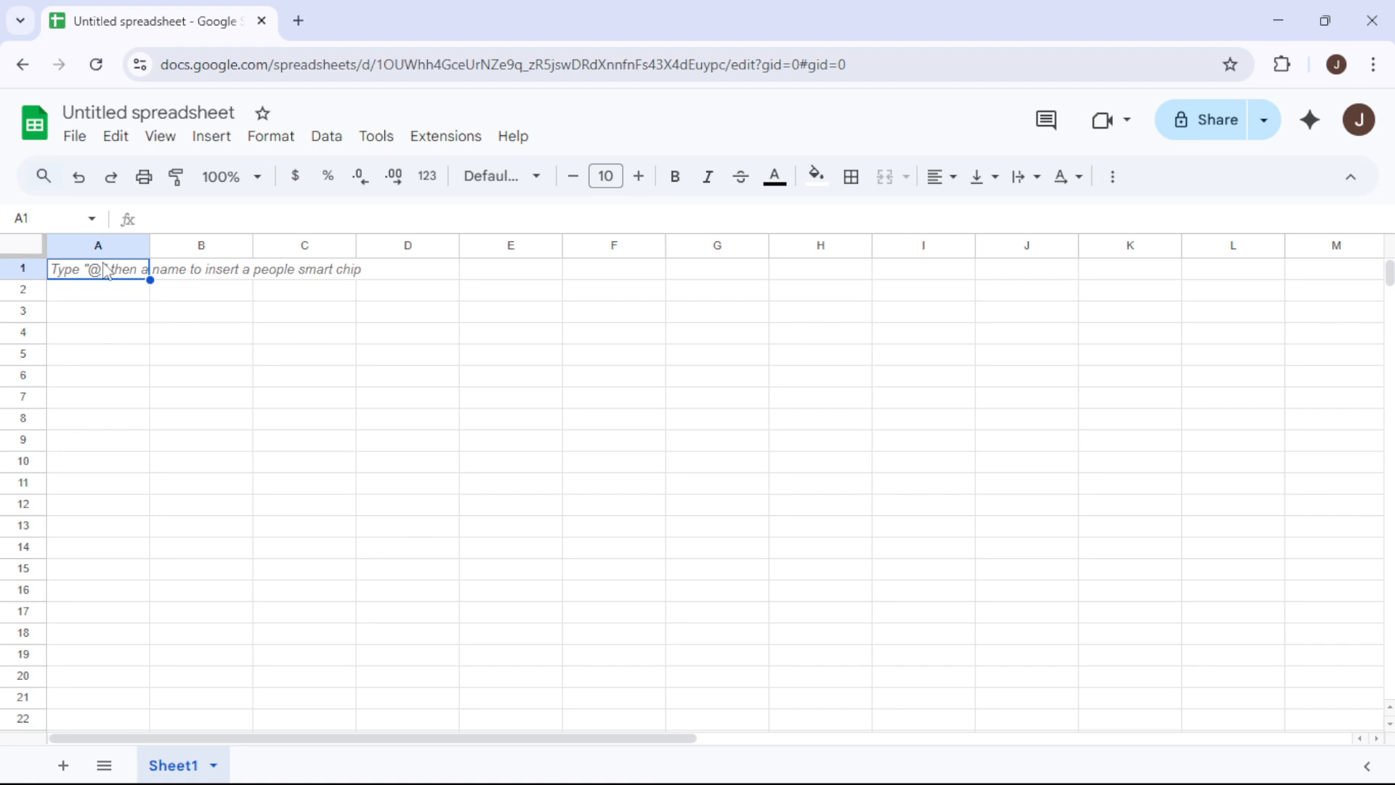
click(133, 111)
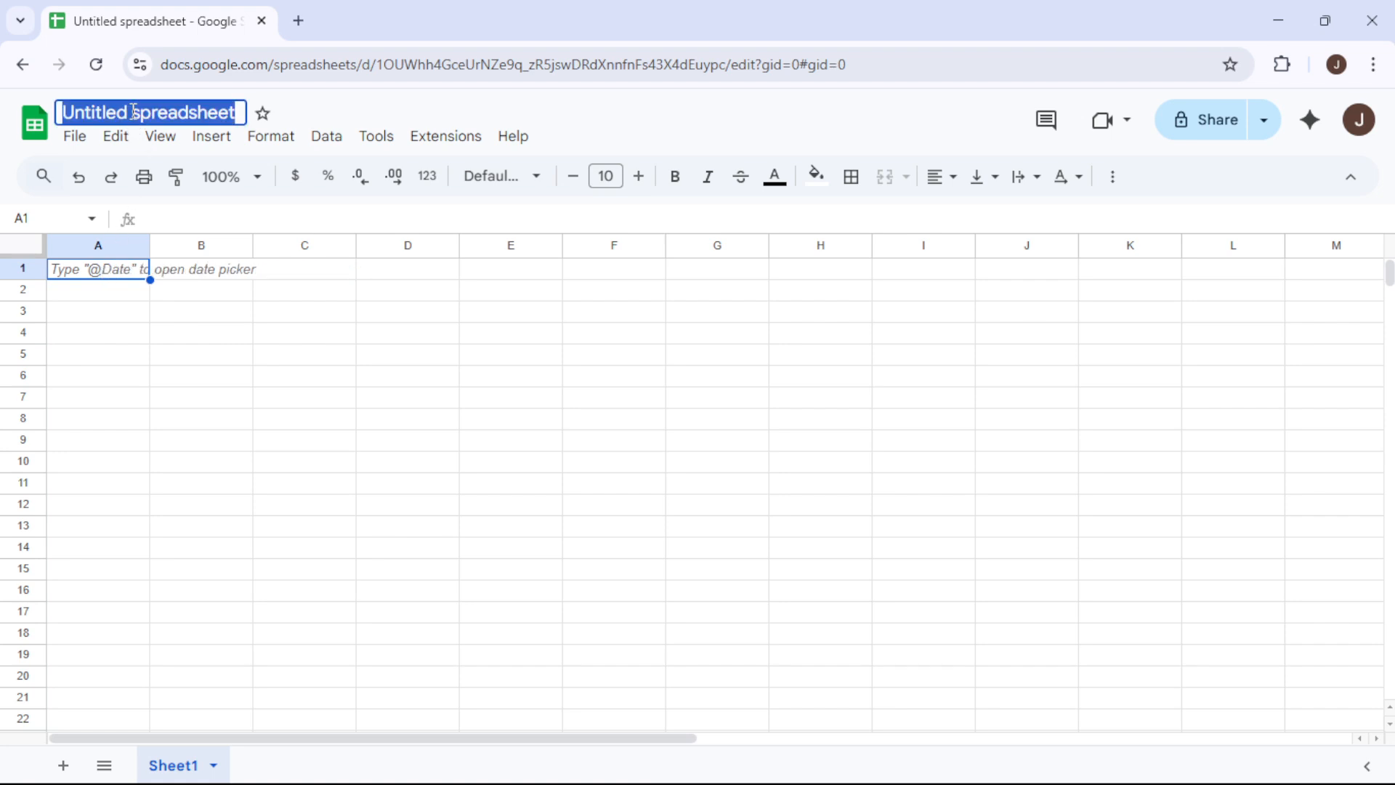
text(test)
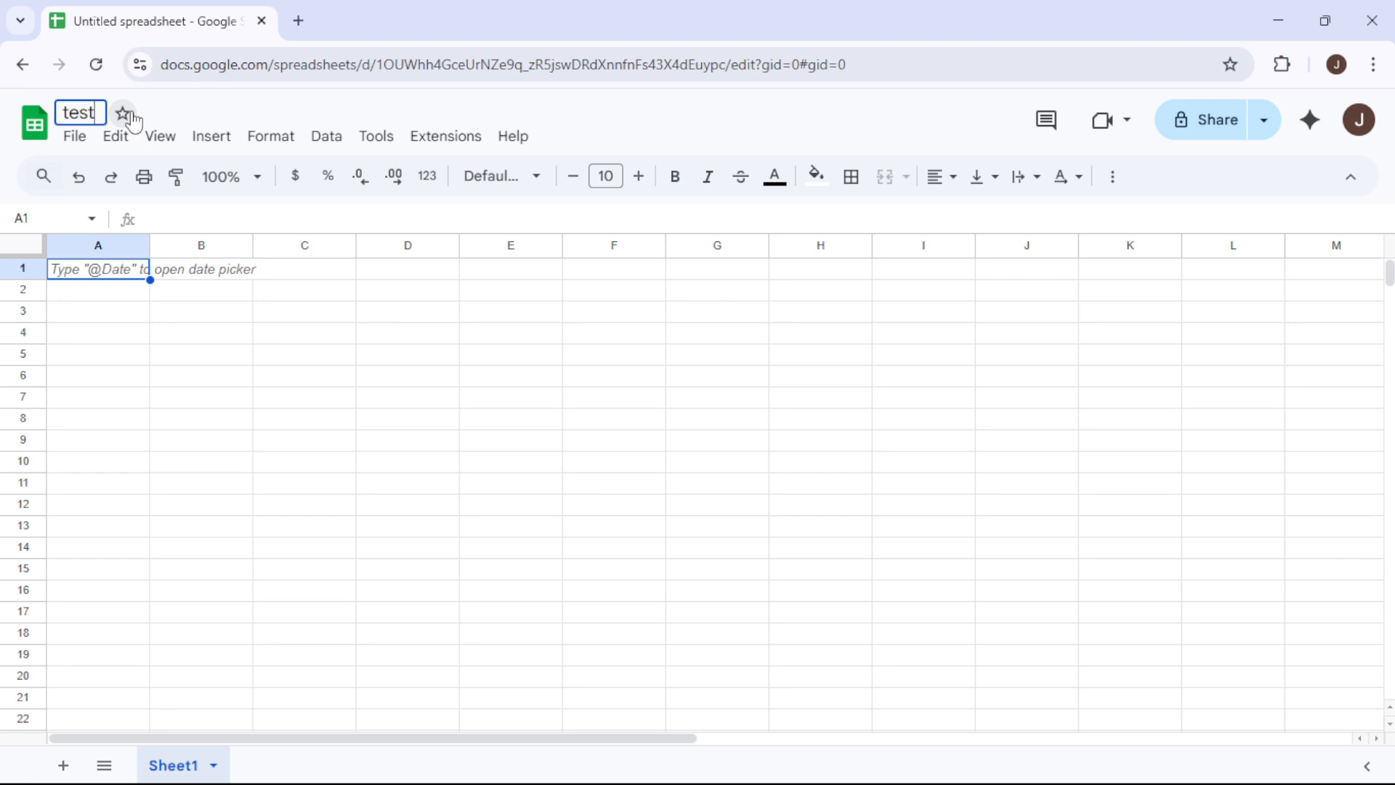
Step: Enter "black widget" in cell A1 and fill it down through cell A4
double_click(120, 271)
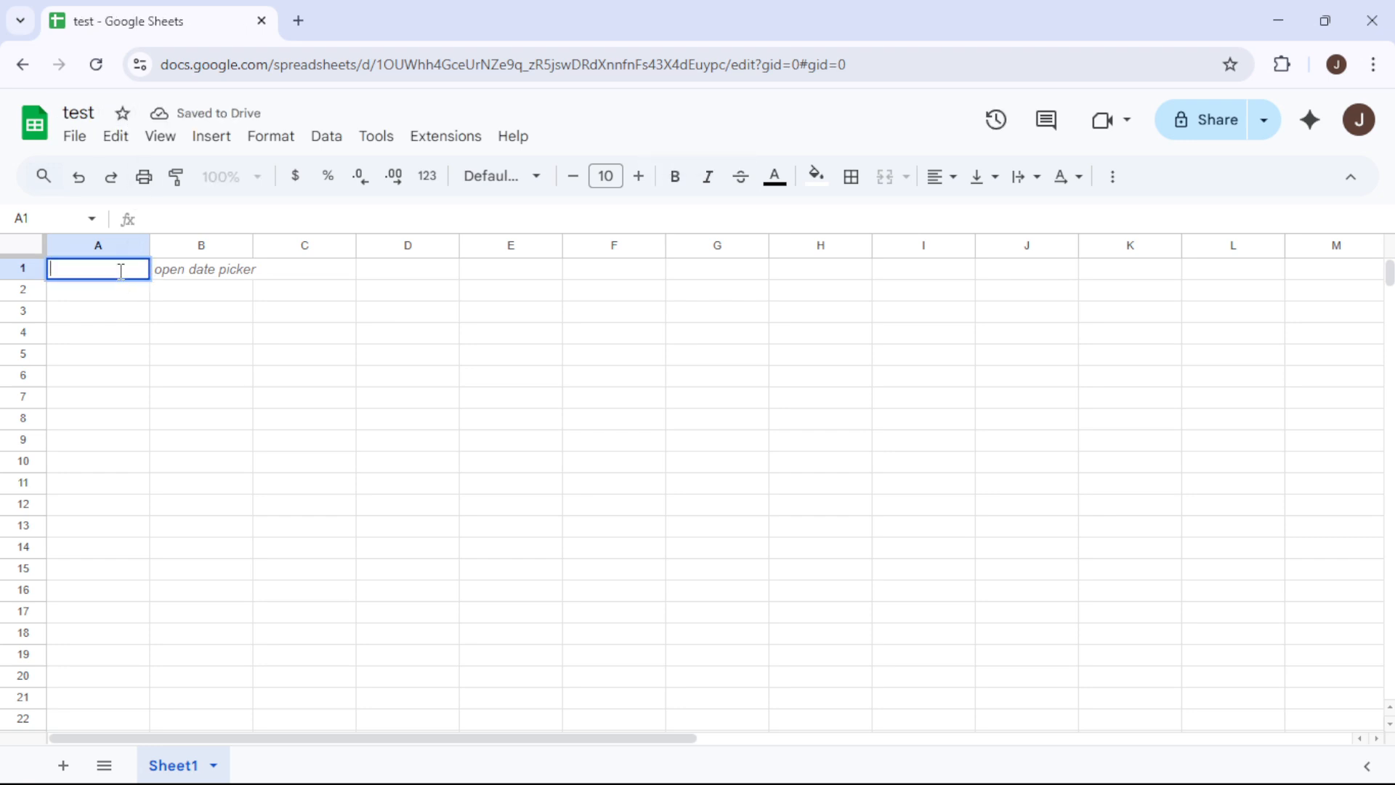
text(bla)
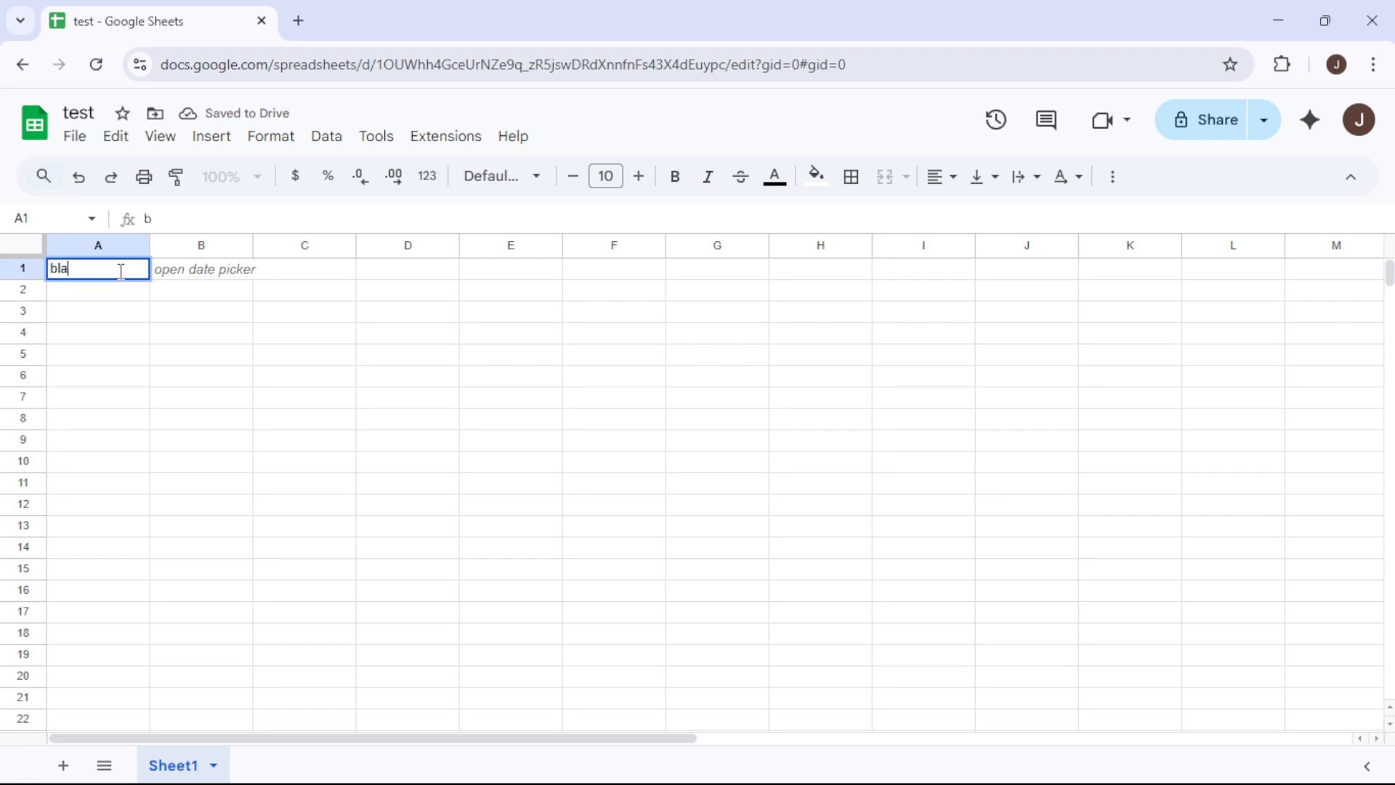
text(ck )
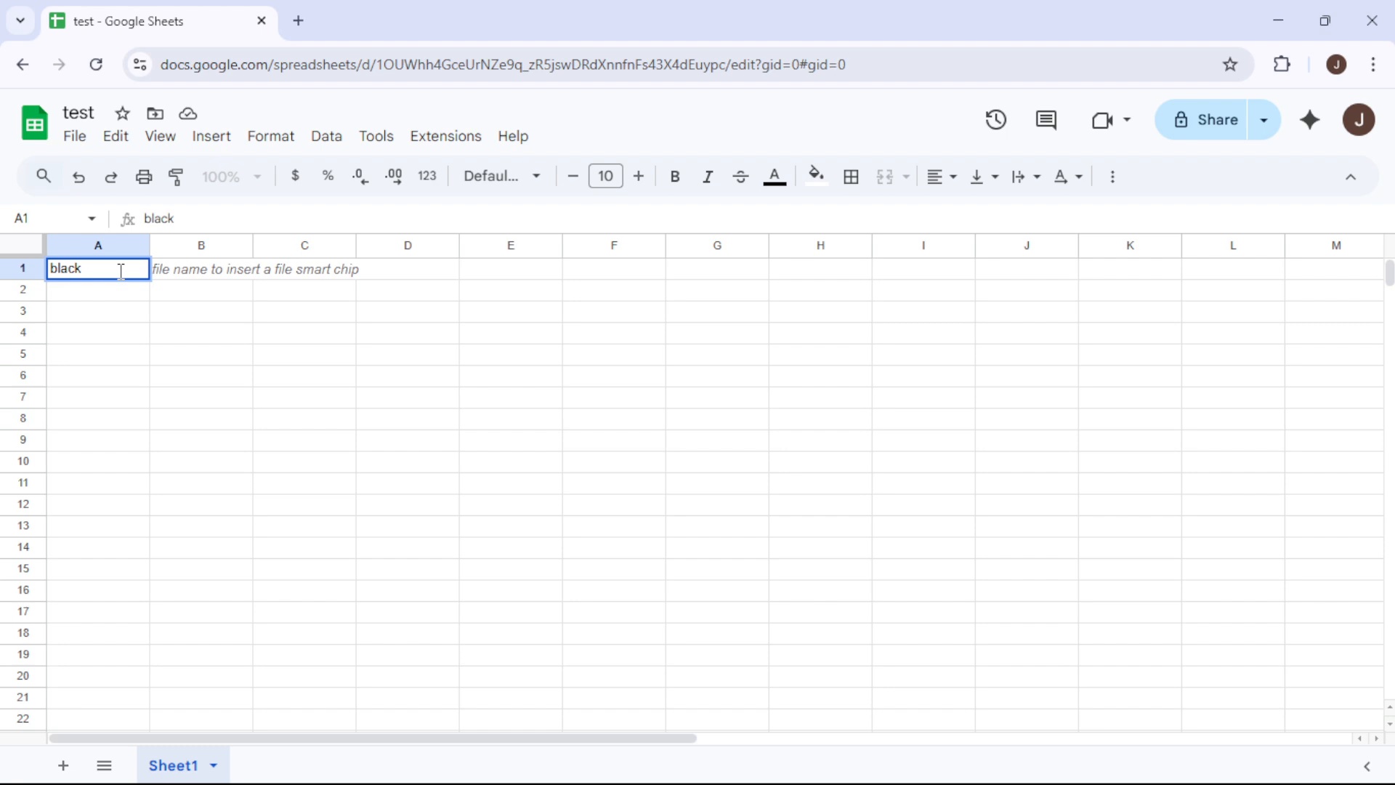
text(widget)
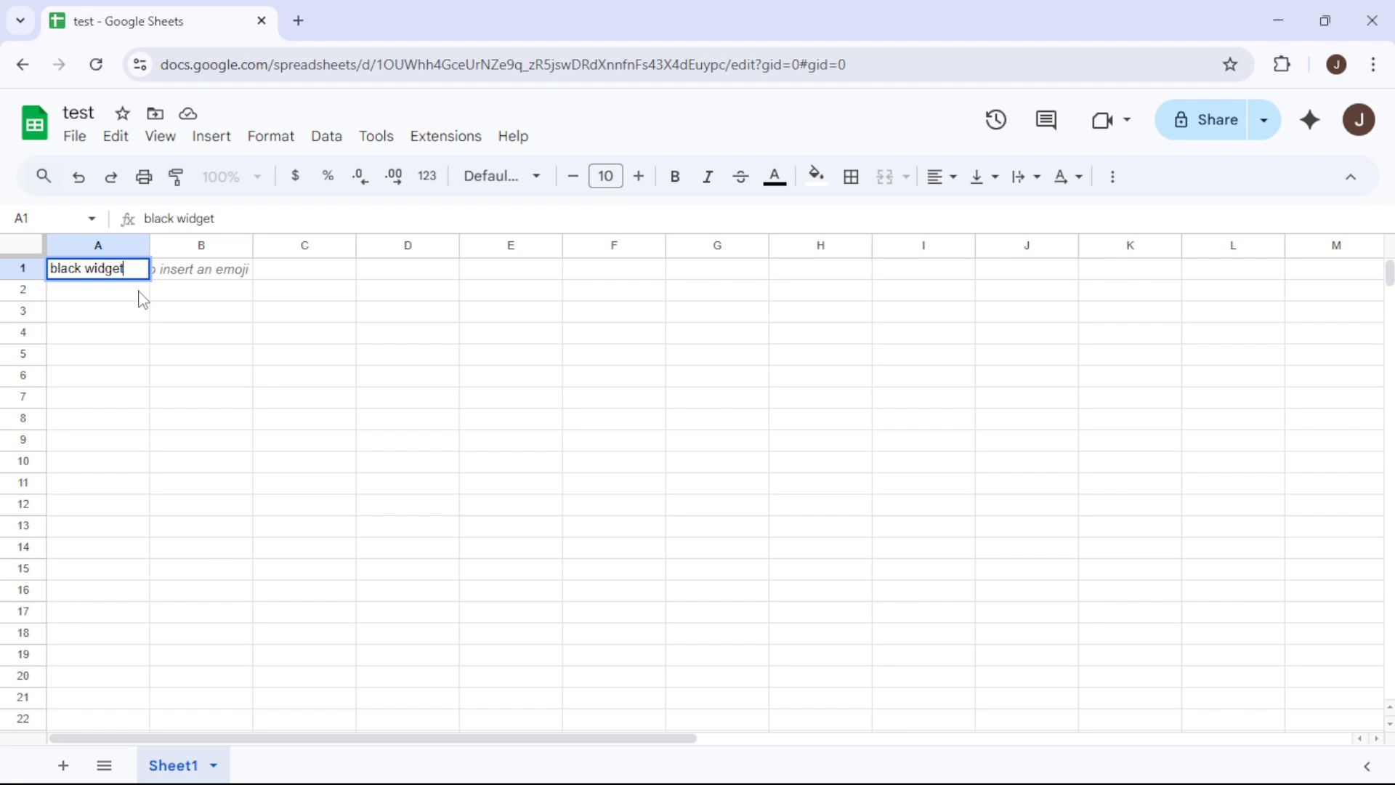
key(Return)
click(142, 275)
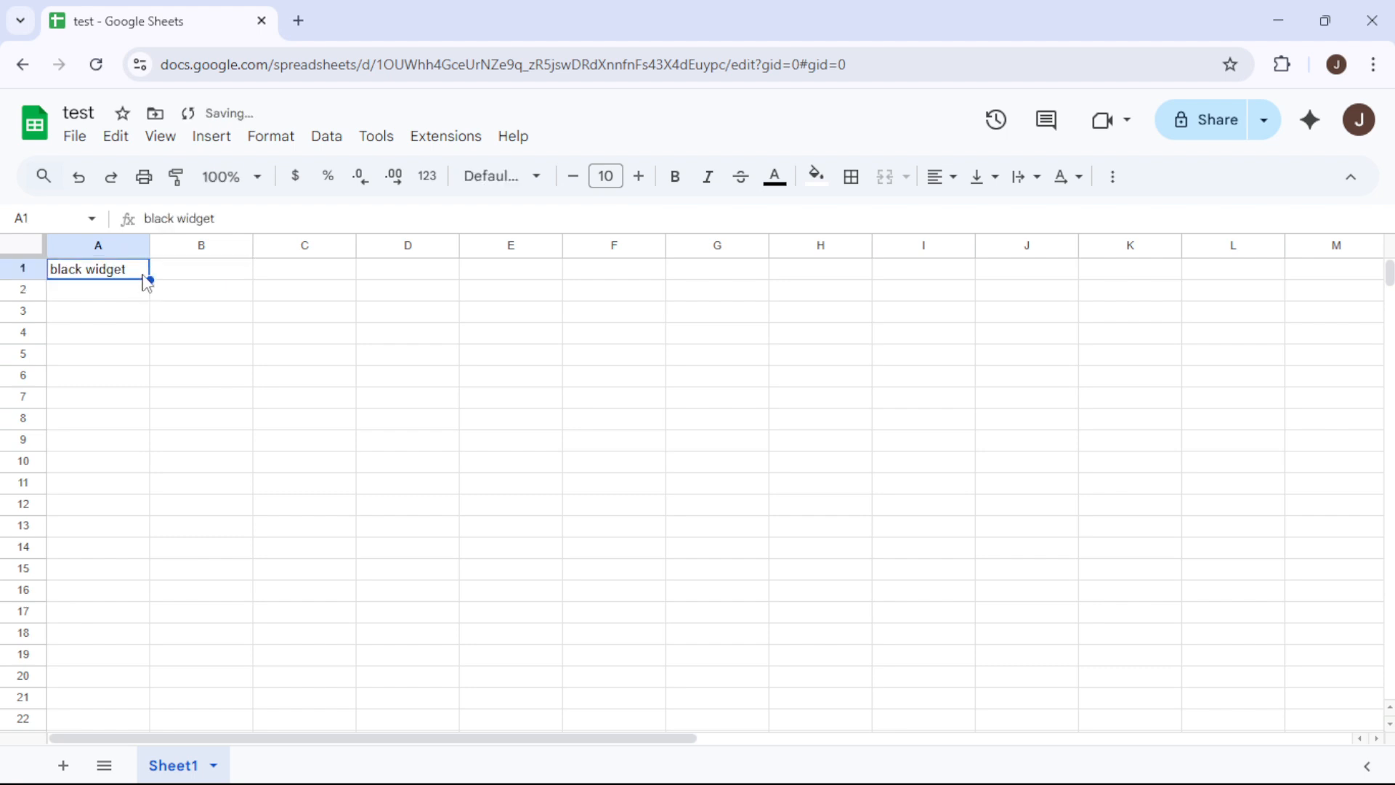
drag(151, 281, 155, 337)
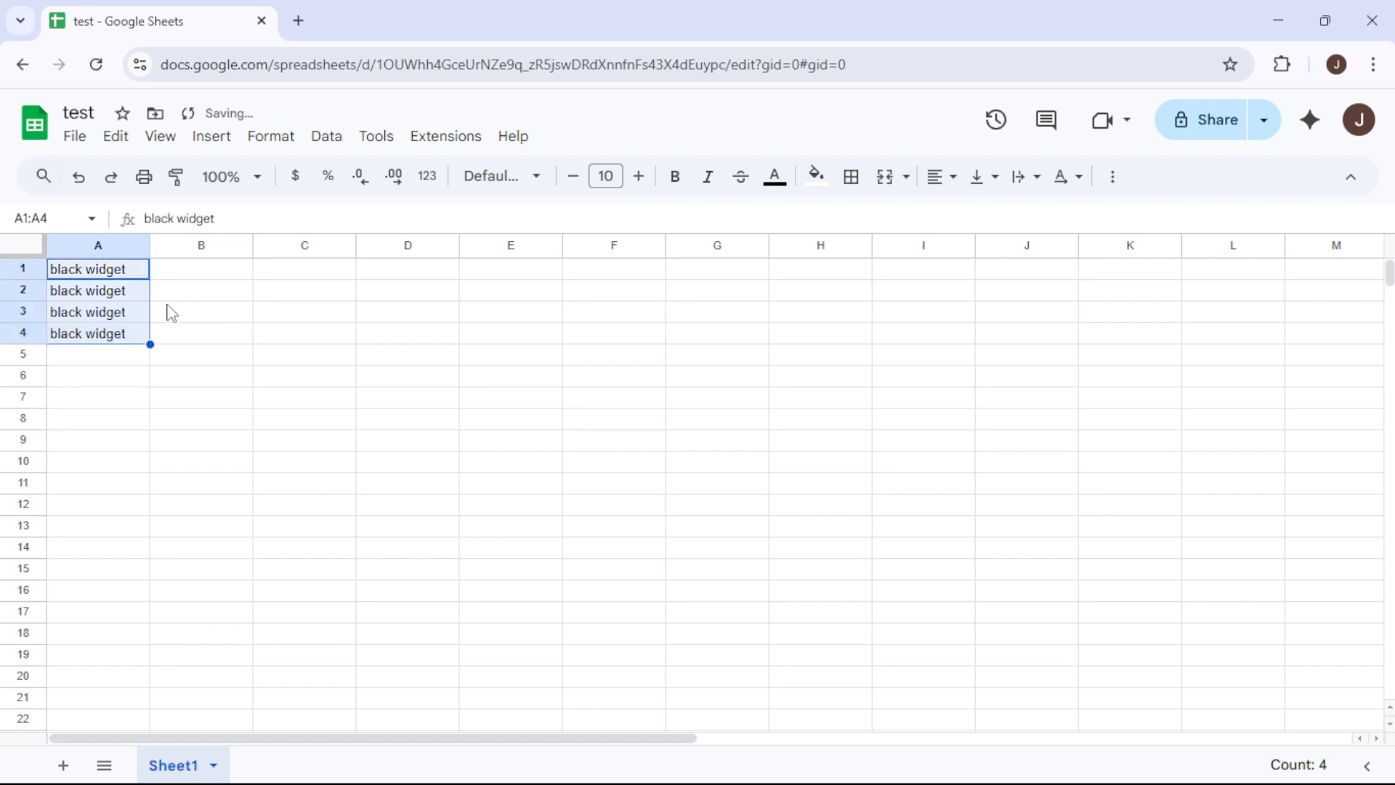
Step: Enter the quantities 4, 4, 6 and 7 in cells B1 through B4
click(173, 271)
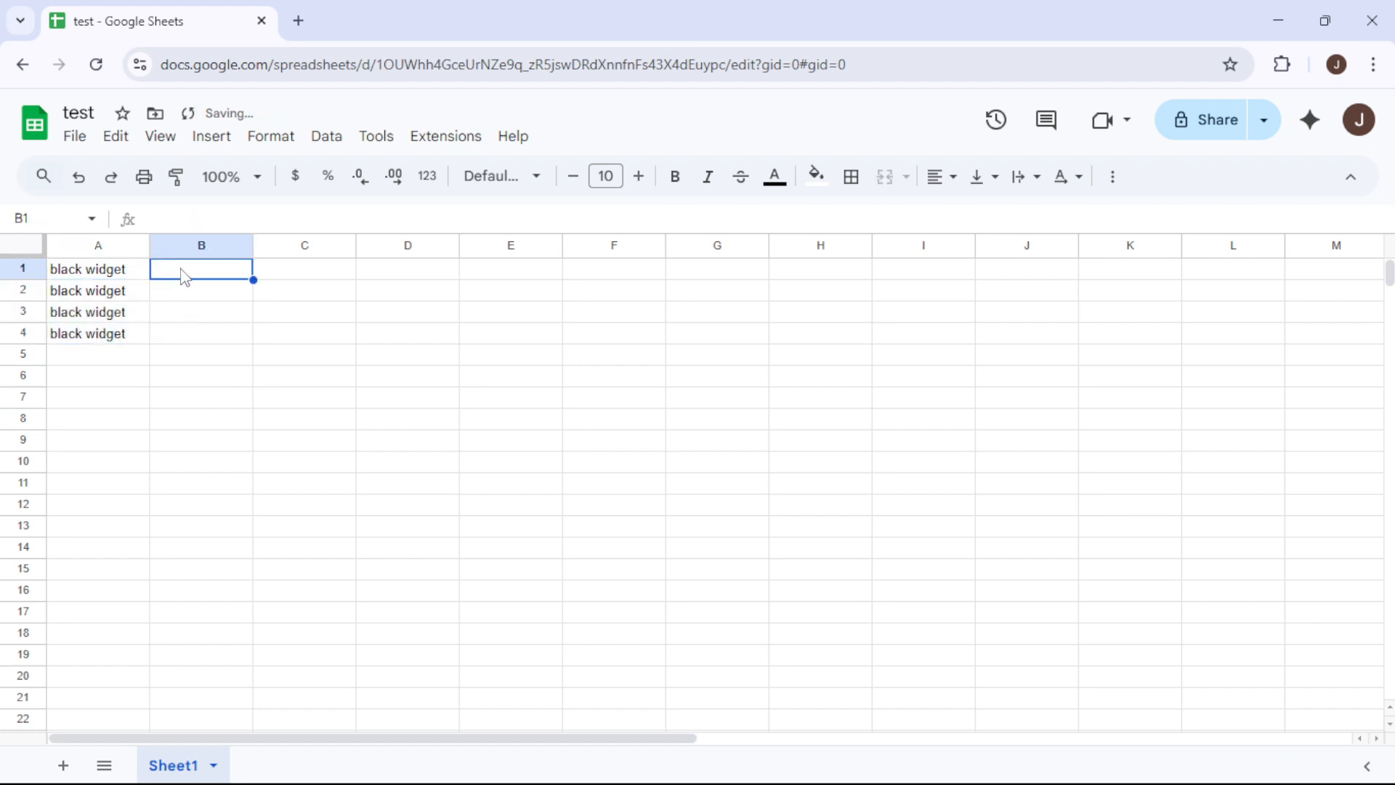
text(4)
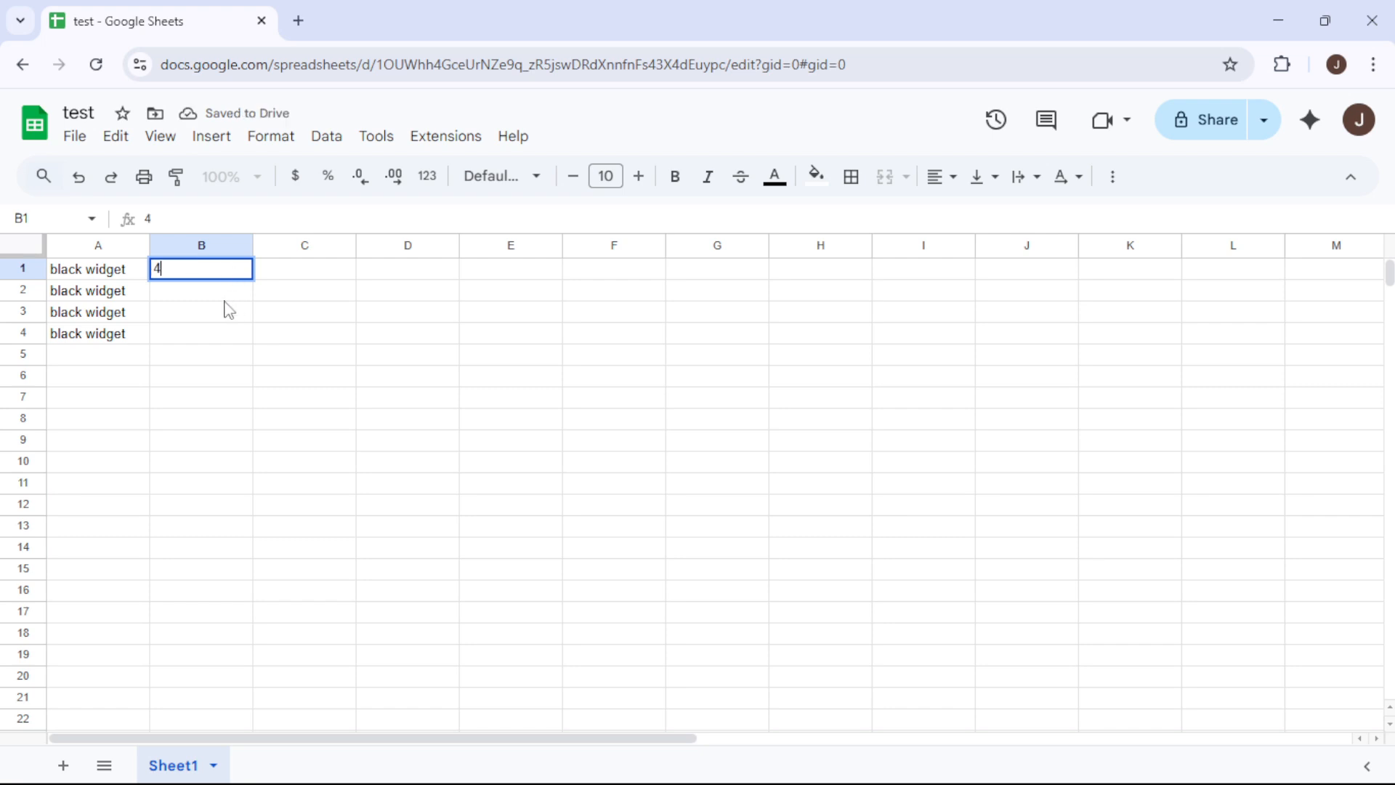
click(197, 291)
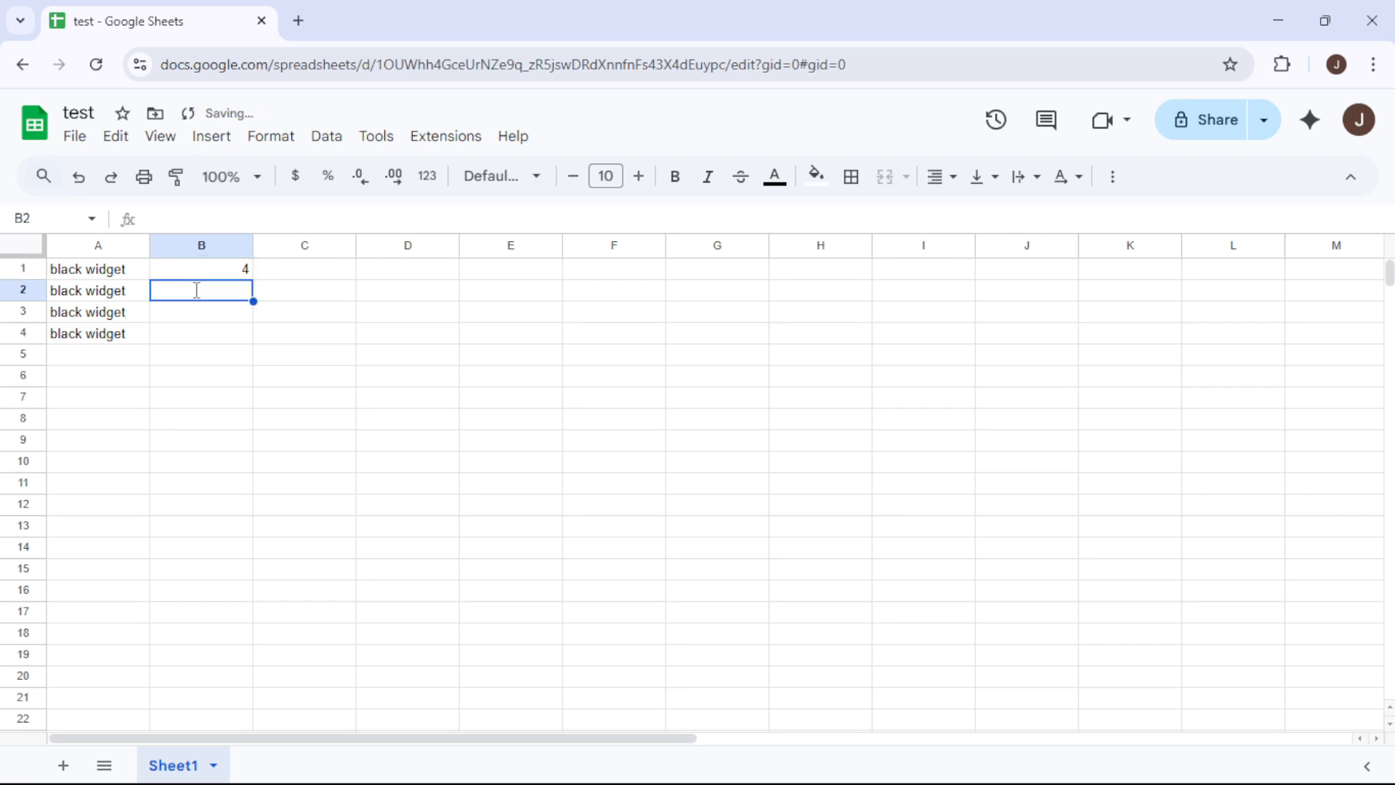
text(4)
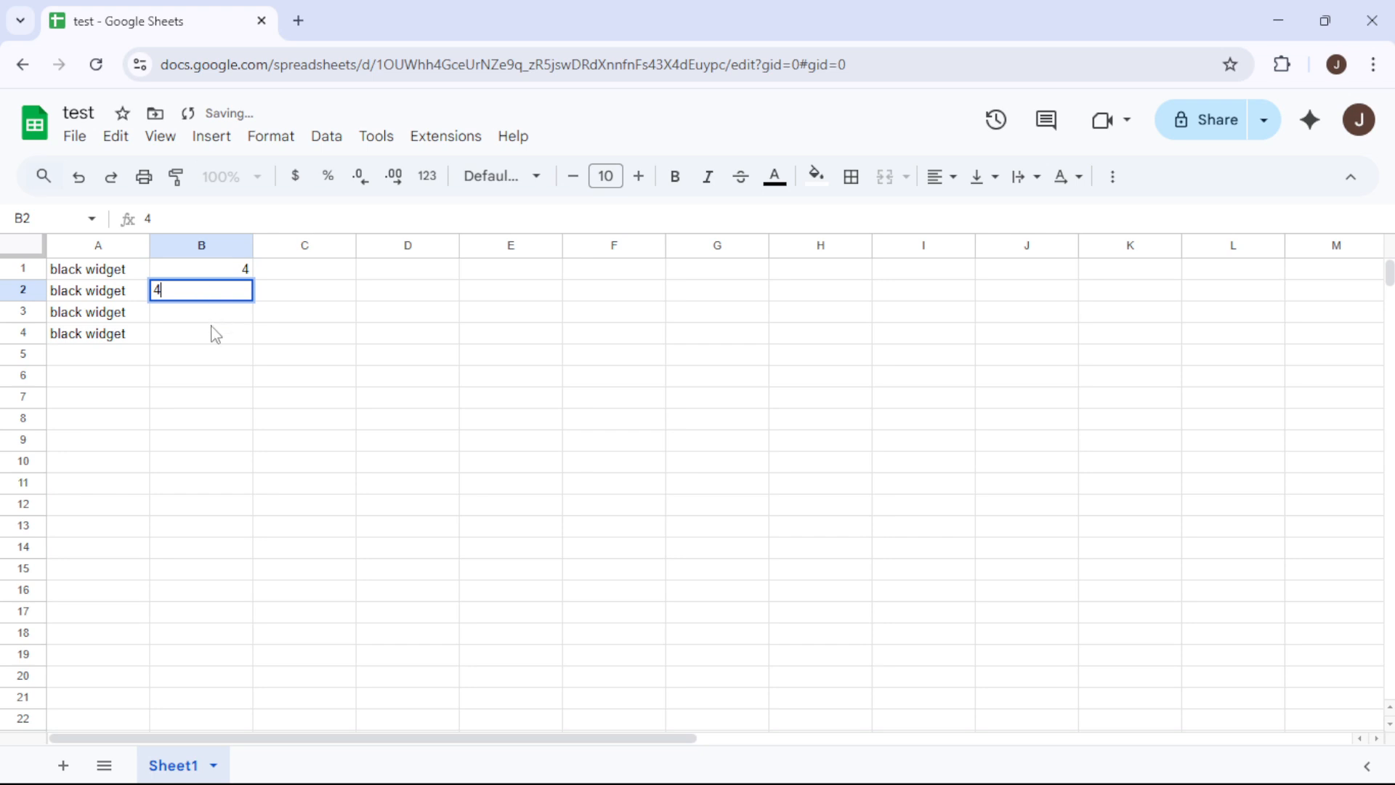
click(215, 317)
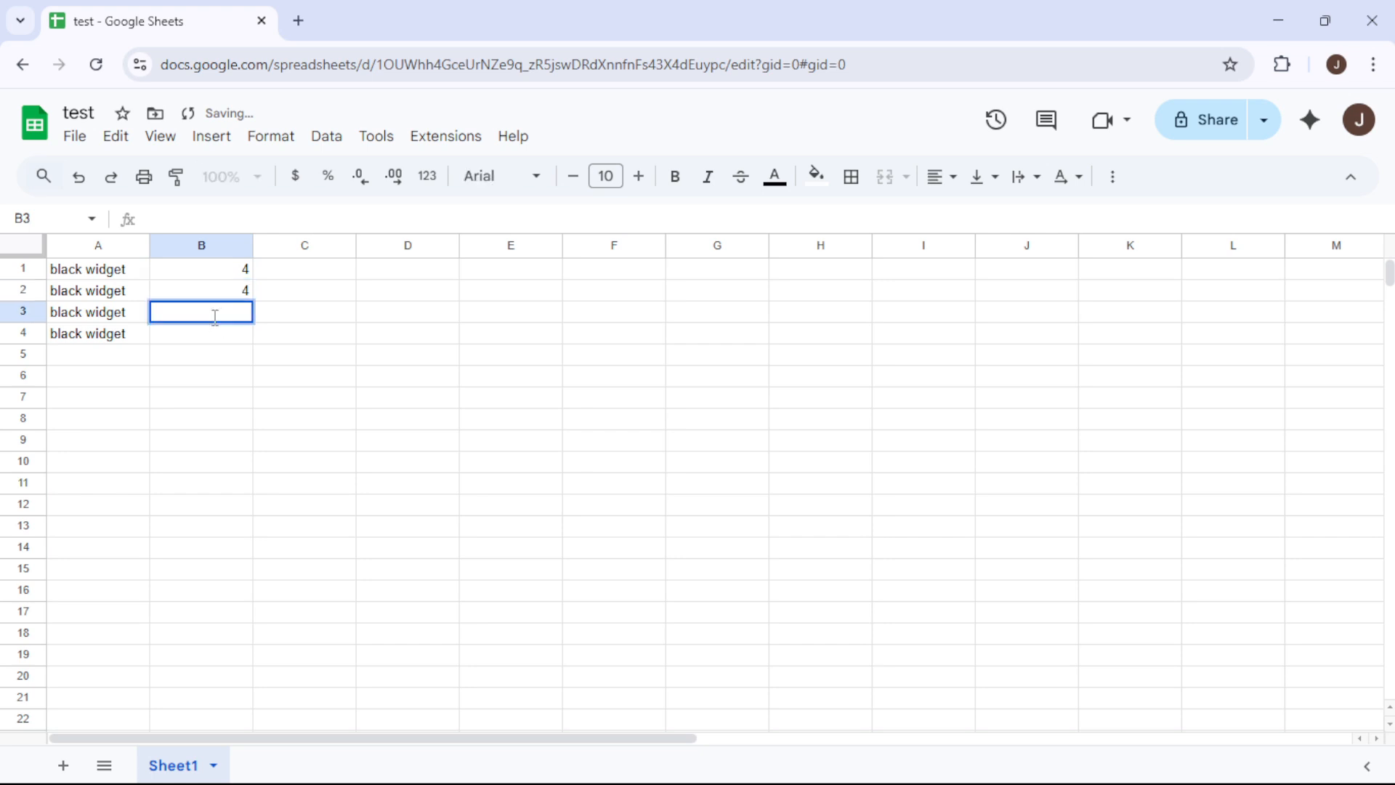
text(6)
click(213, 337)
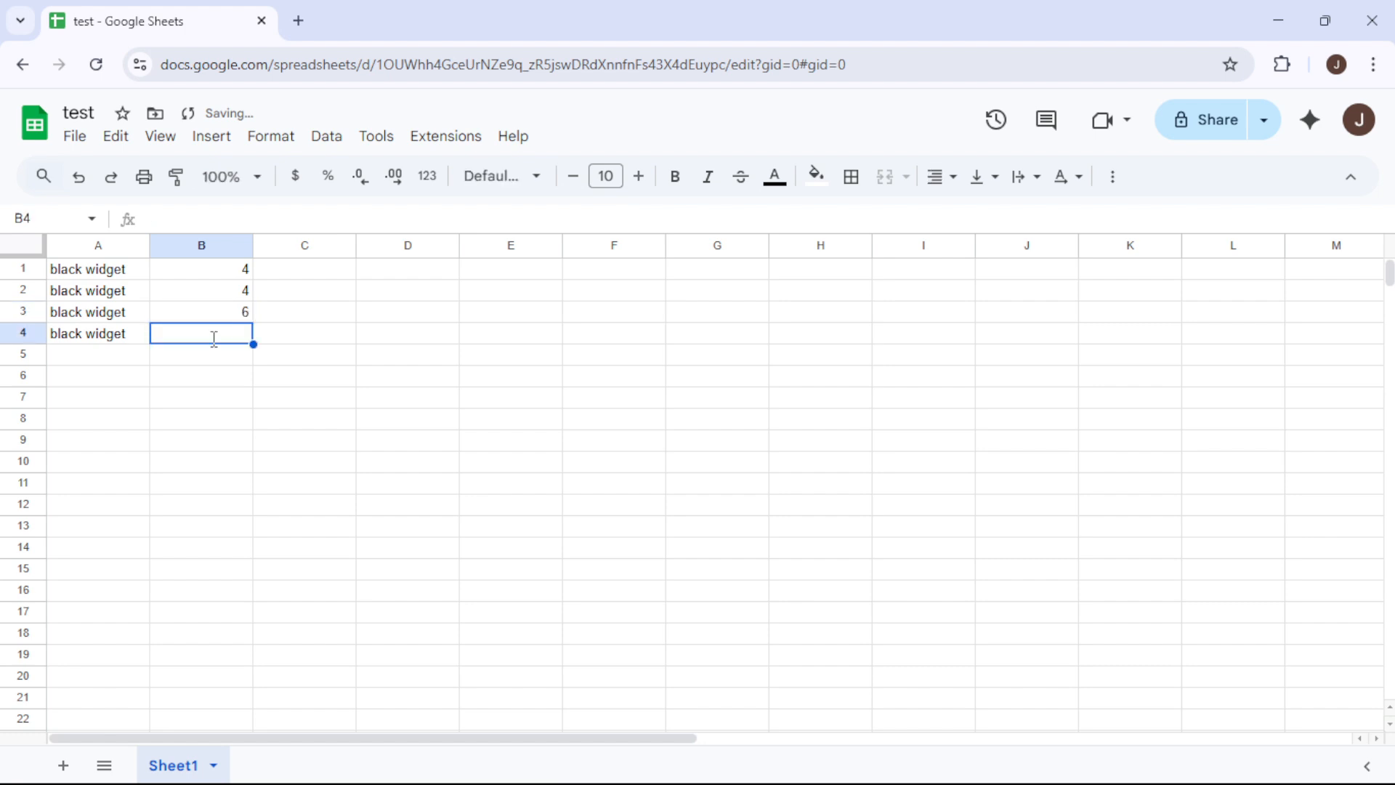
text(7)
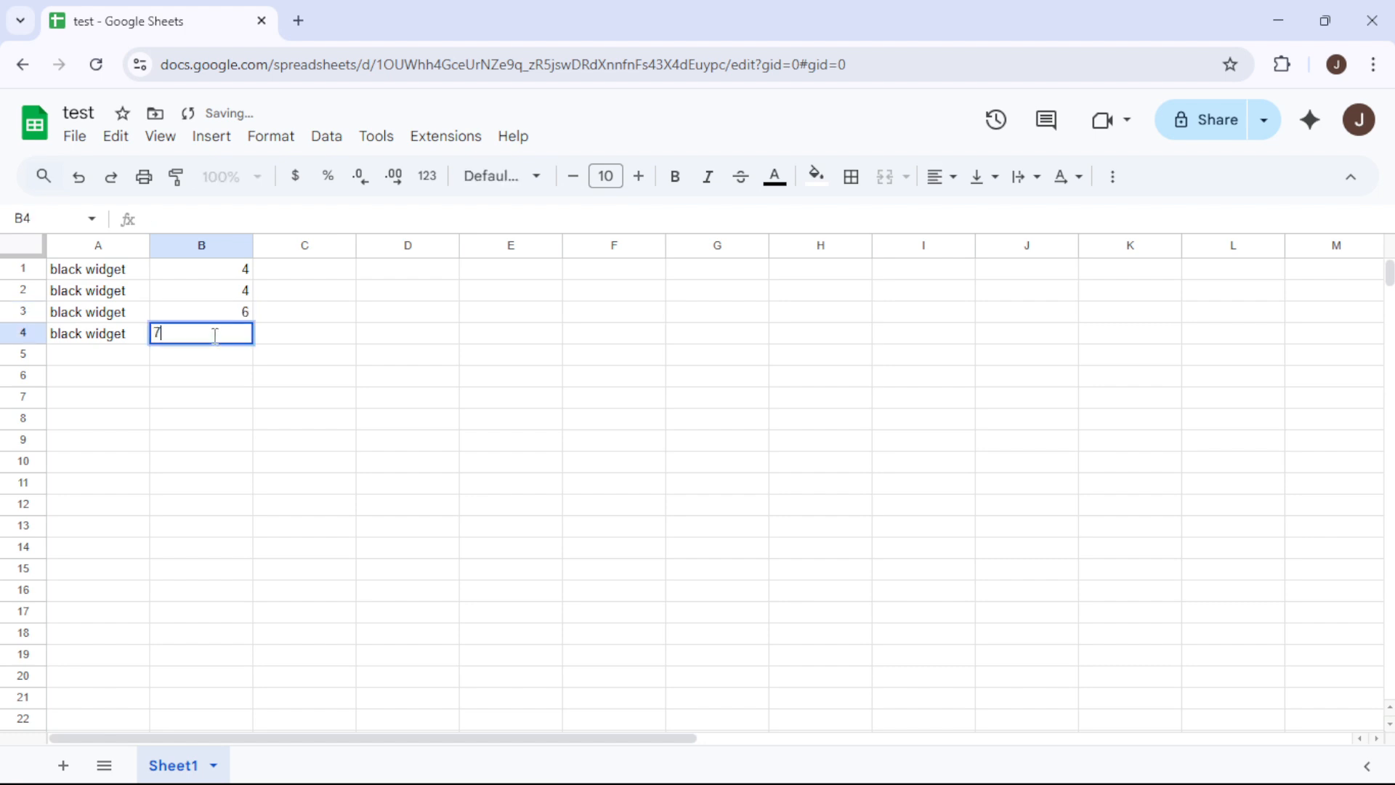
Step: Total the quantities in cell B5 with a SUM formula over the range B1:B4
click(177, 362)
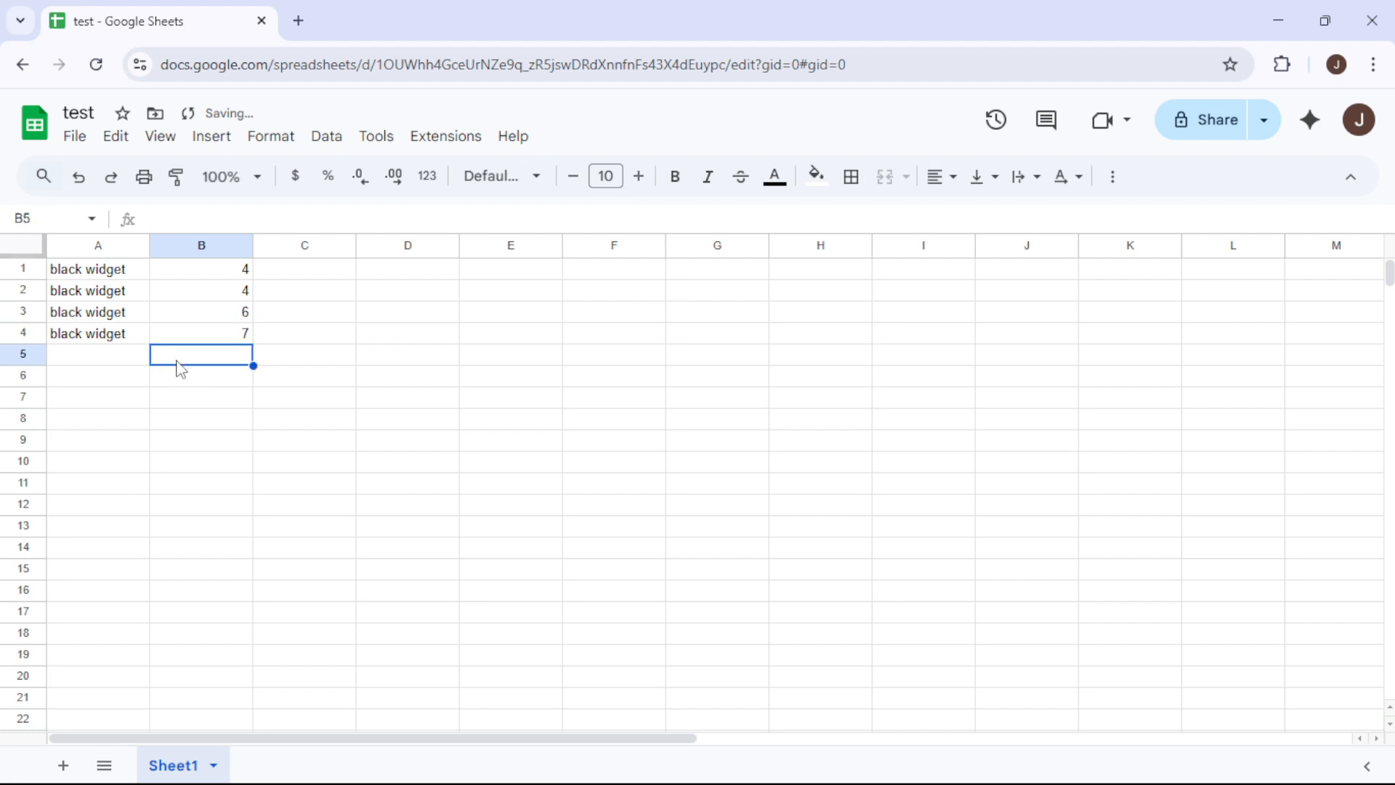
text(+)
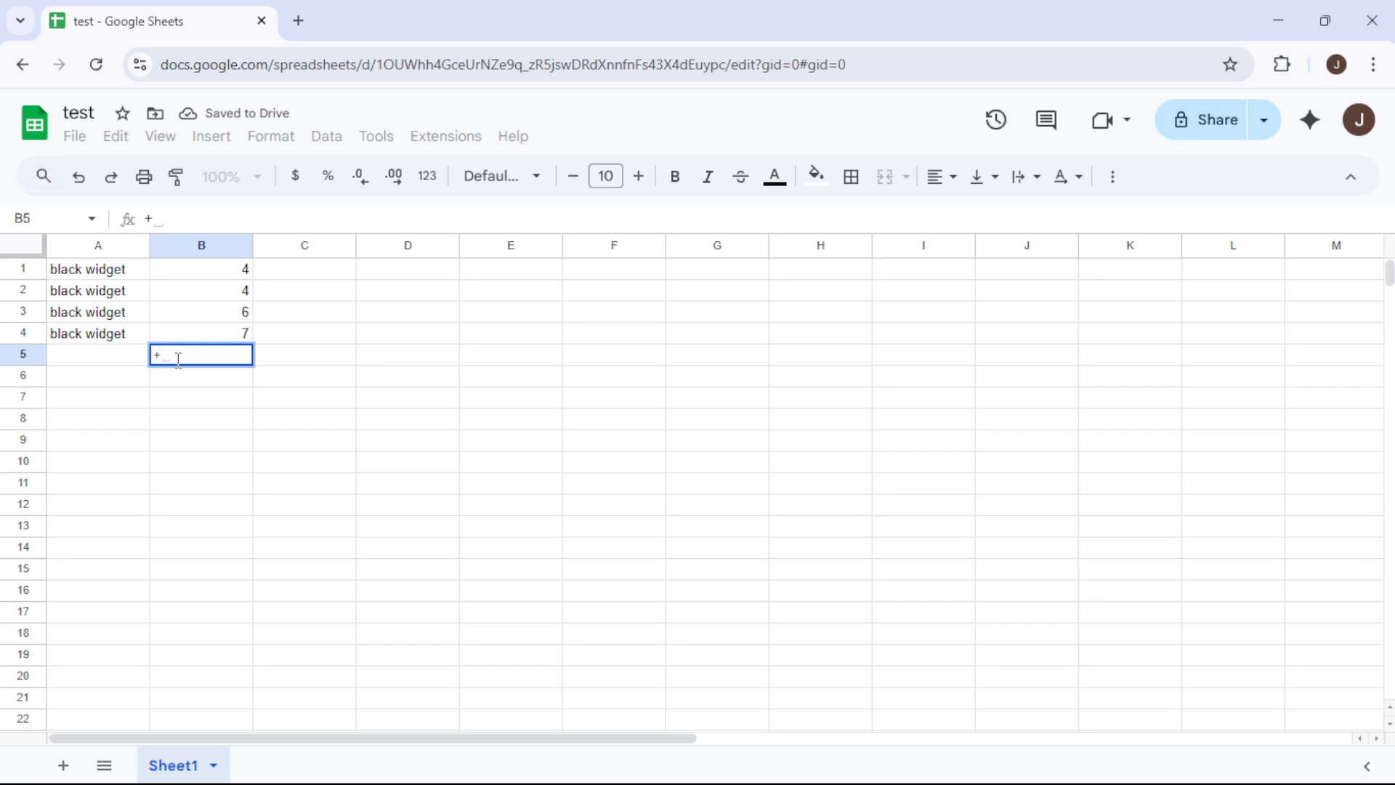
key(BackSpace)
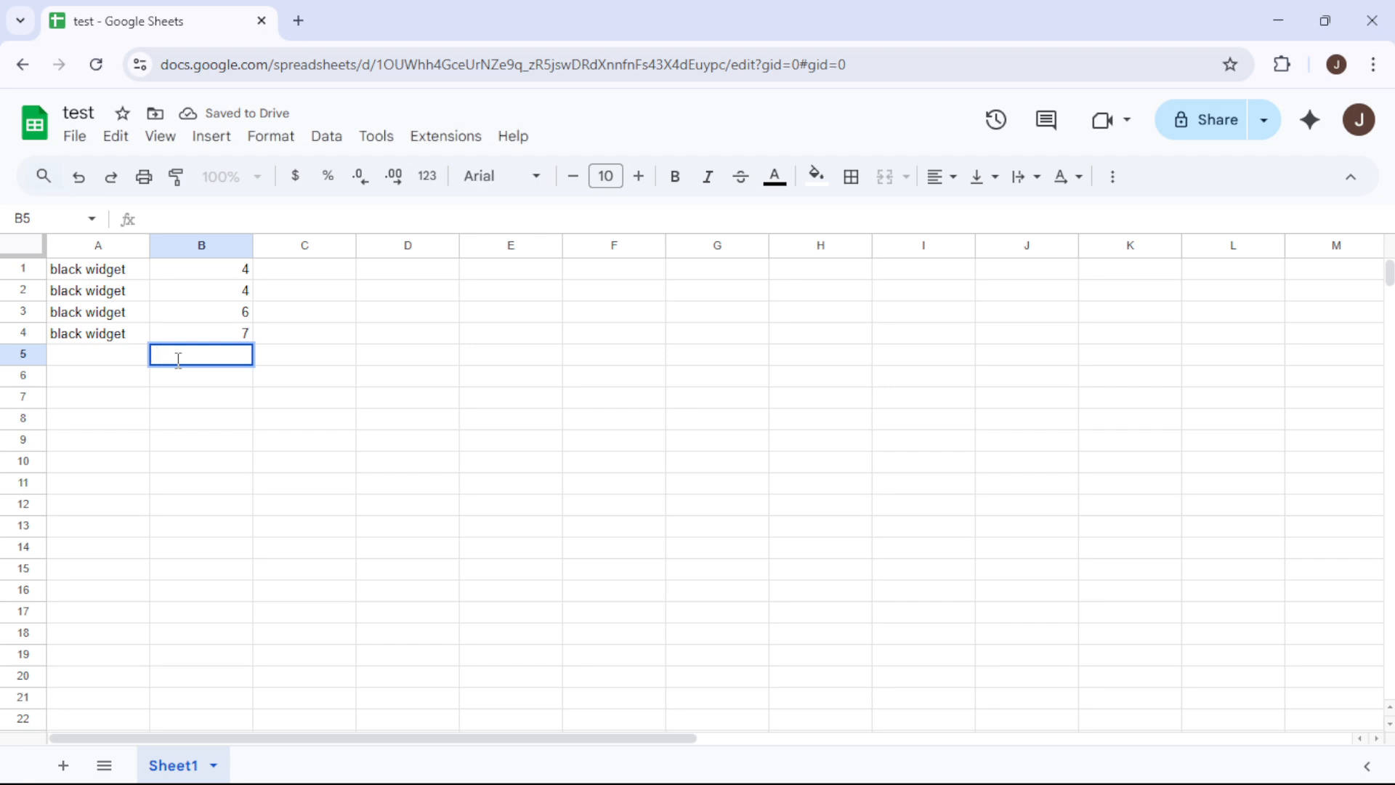
text(=s)
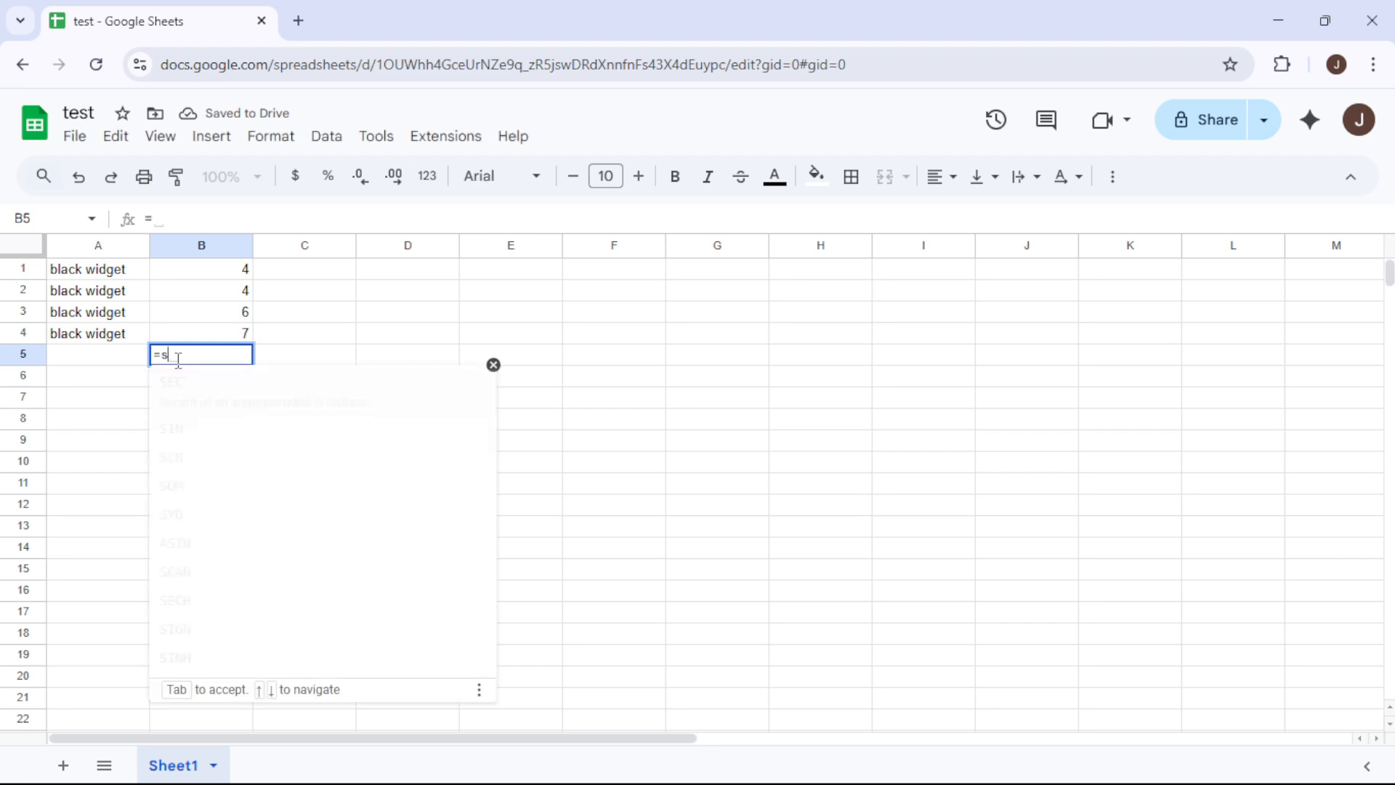
text(um)
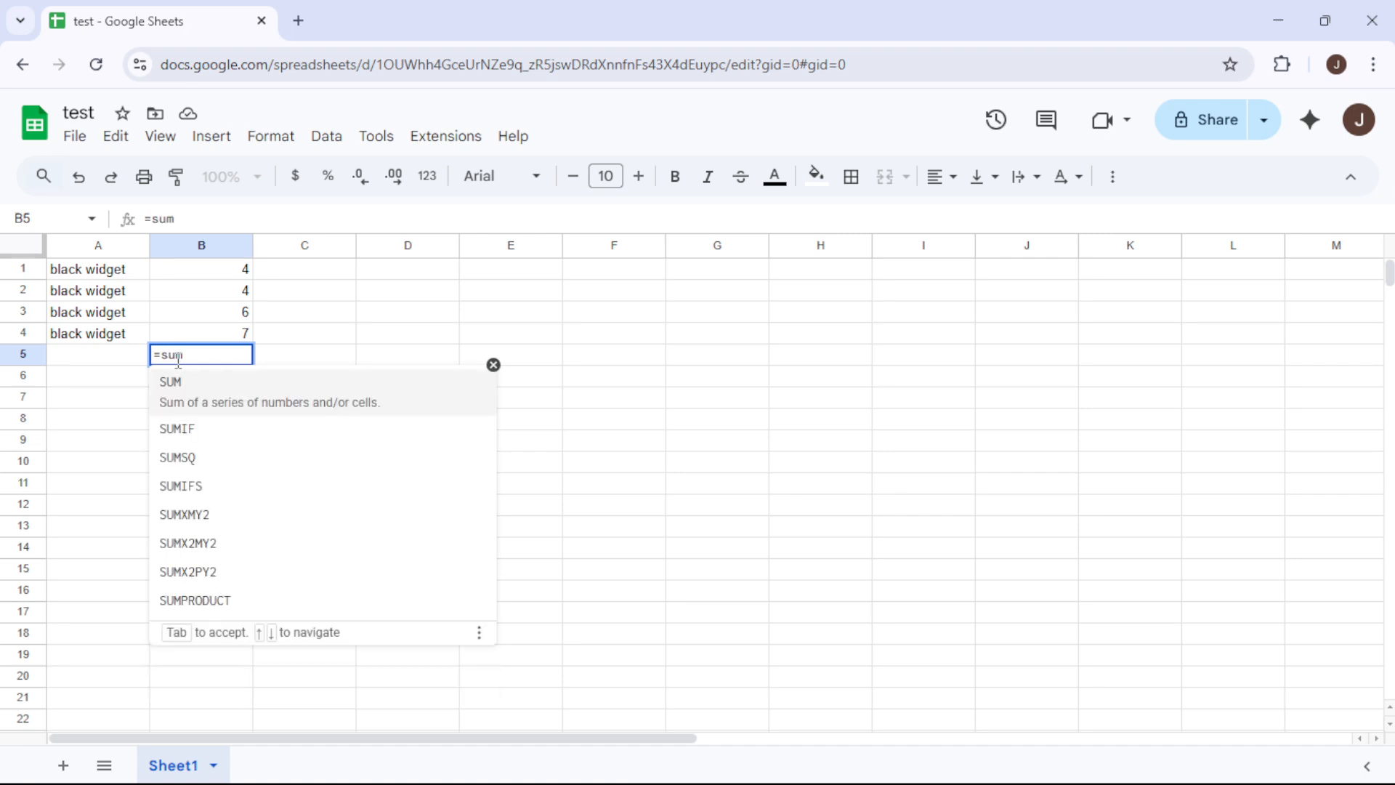
click(204, 397)
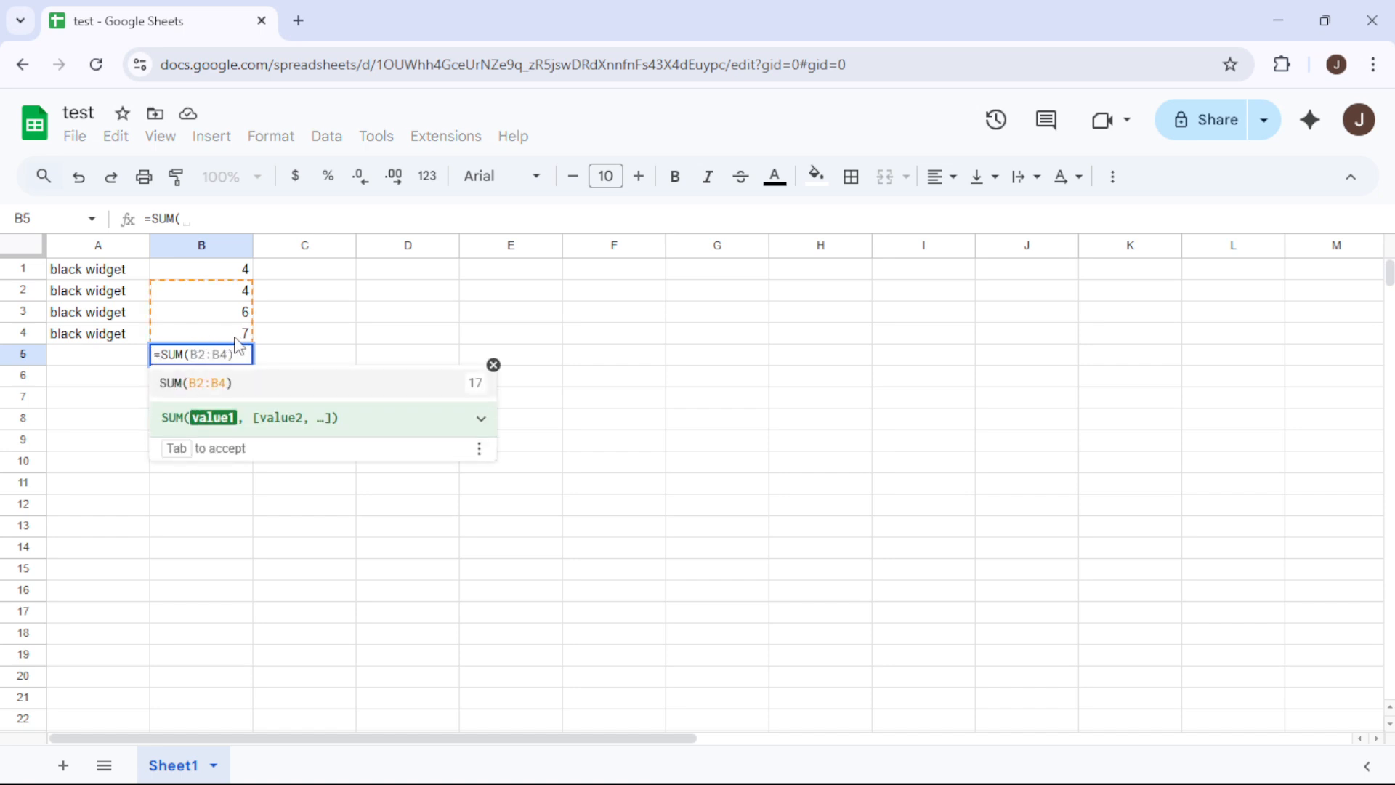
drag(239, 335, 243, 273)
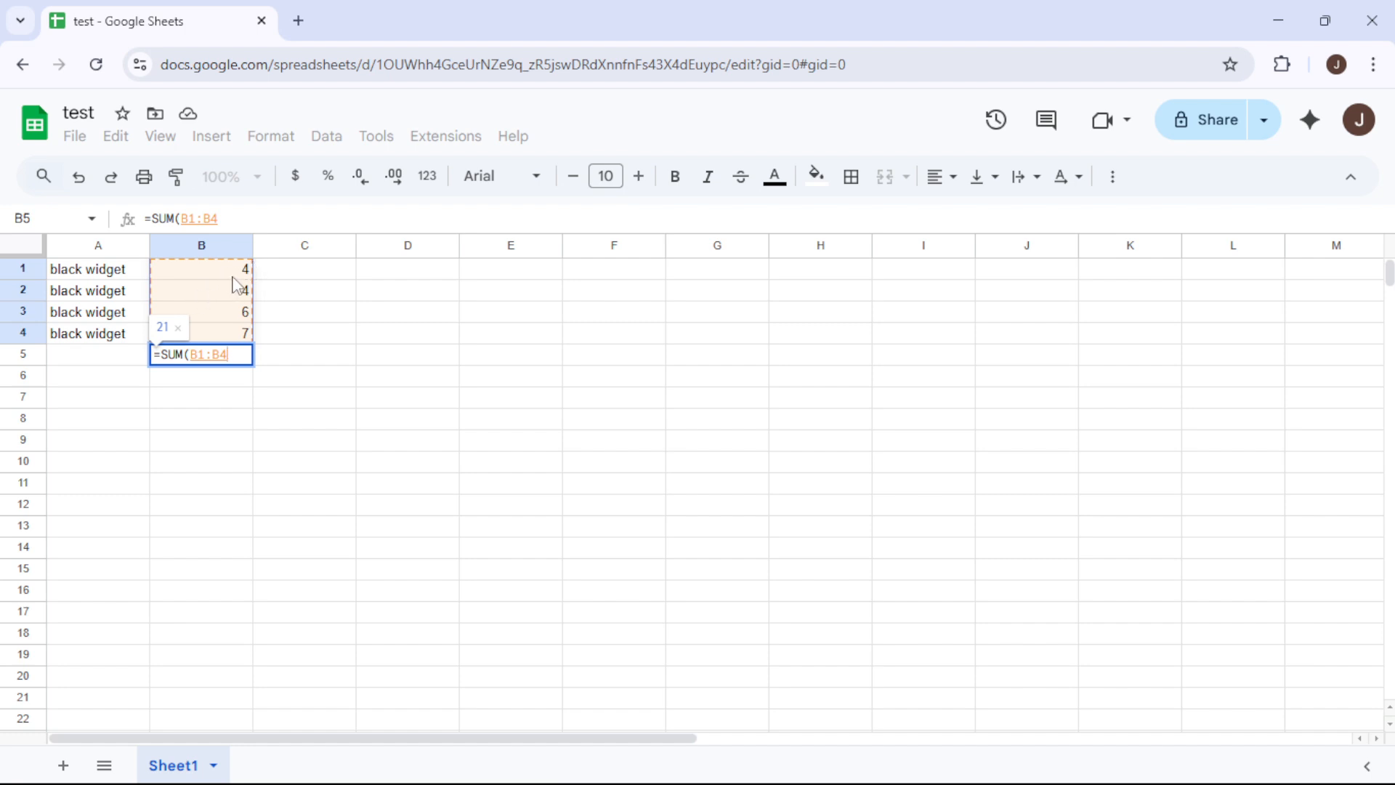
key(Return)
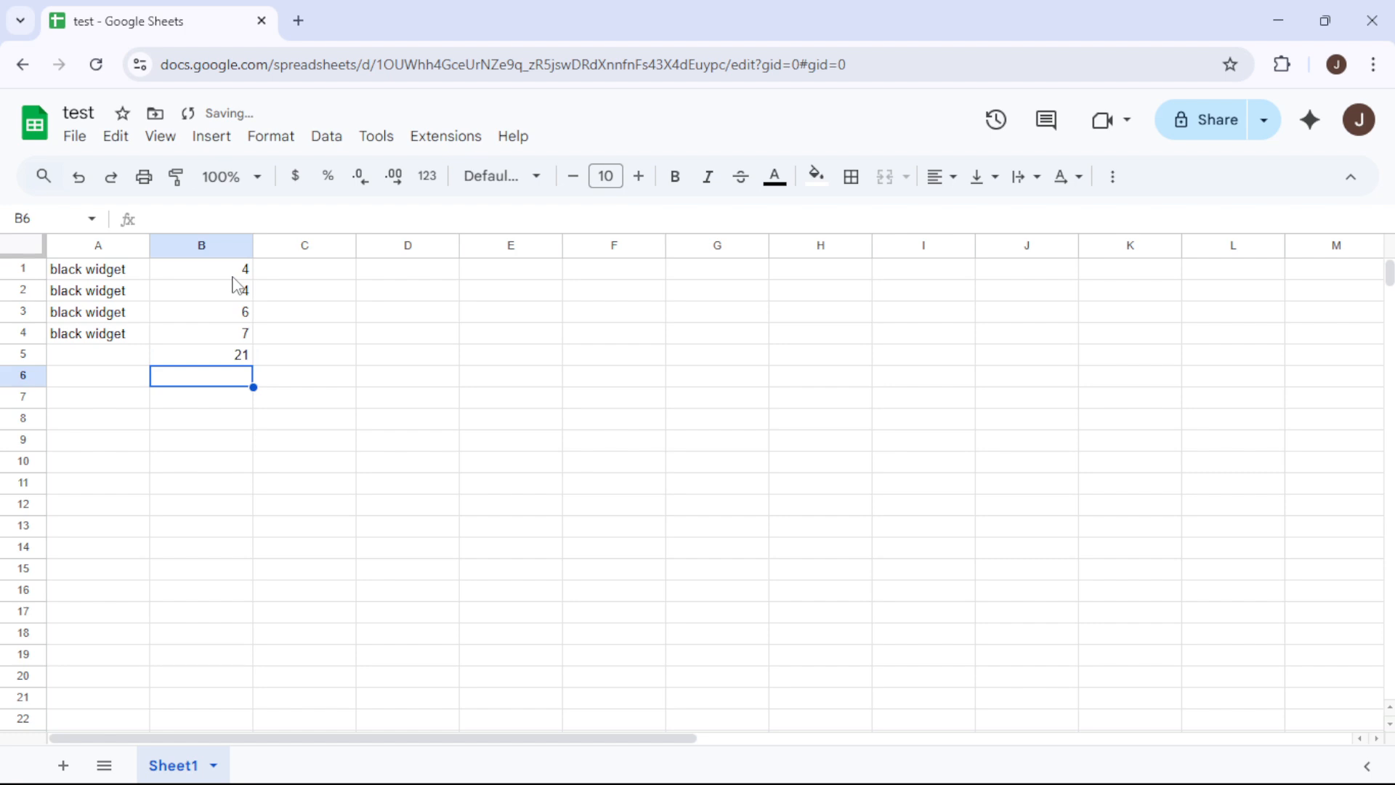